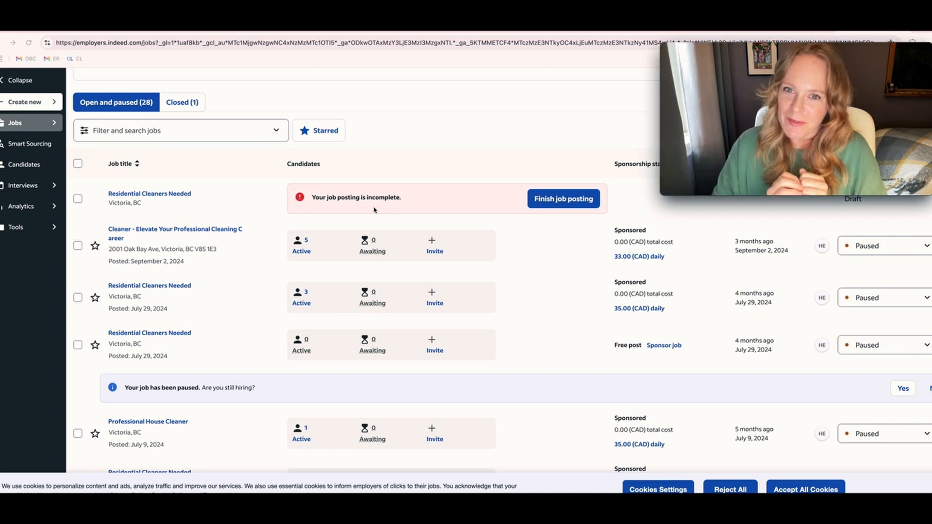
# Step: Open the incomplete "Residential Cleaners Needed" draft posting and change its job title to "House Cleaners Needed"
pyautogui.click(164, 195)
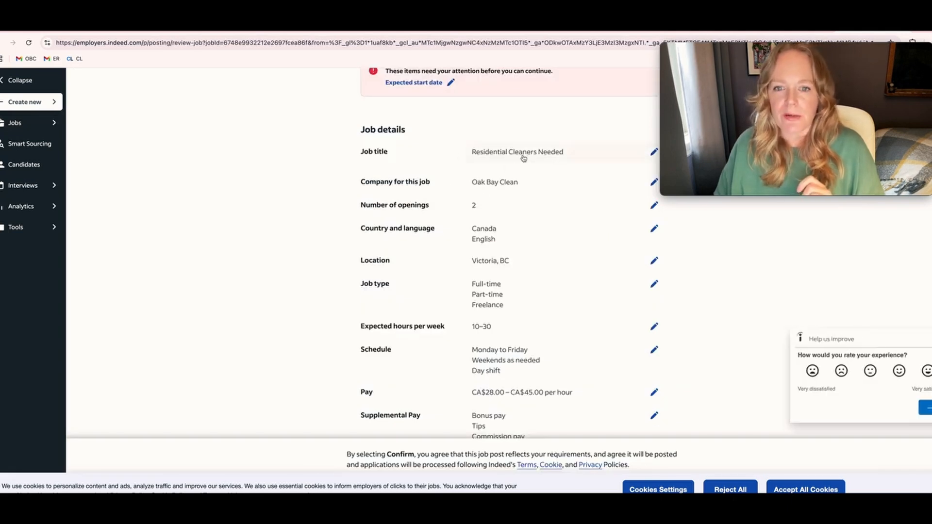
pyautogui.click(652, 153)
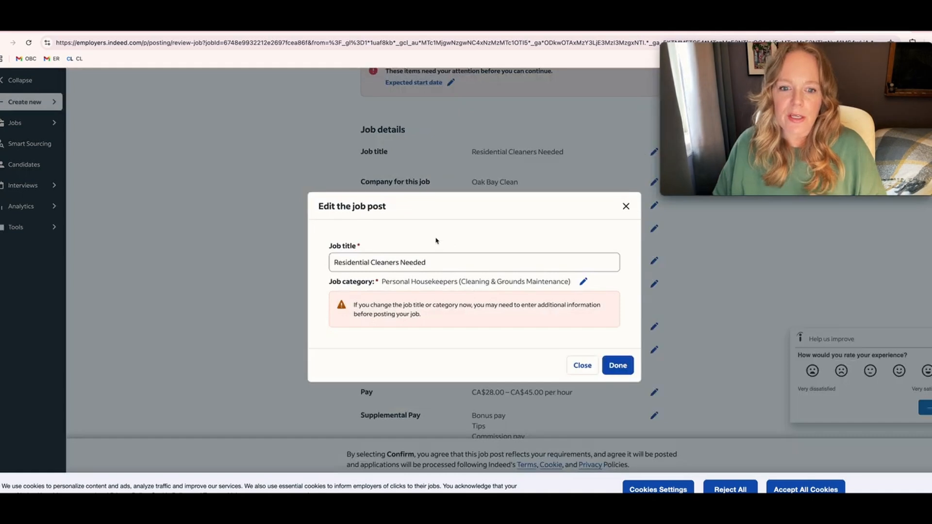
pyautogui.moveTo(367, 262); pyautogui.dragTo(326, 262)
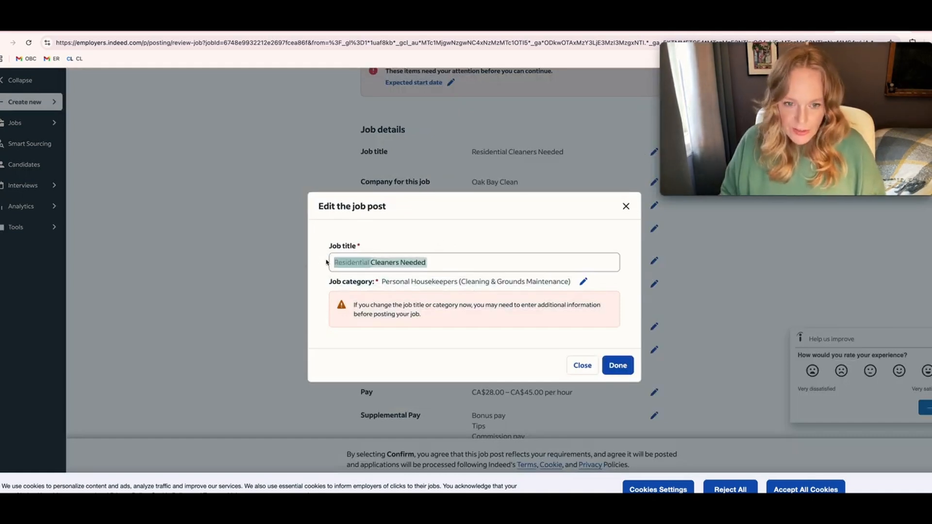
pyautogui.write('House')
pyautogui.click(617, 366)
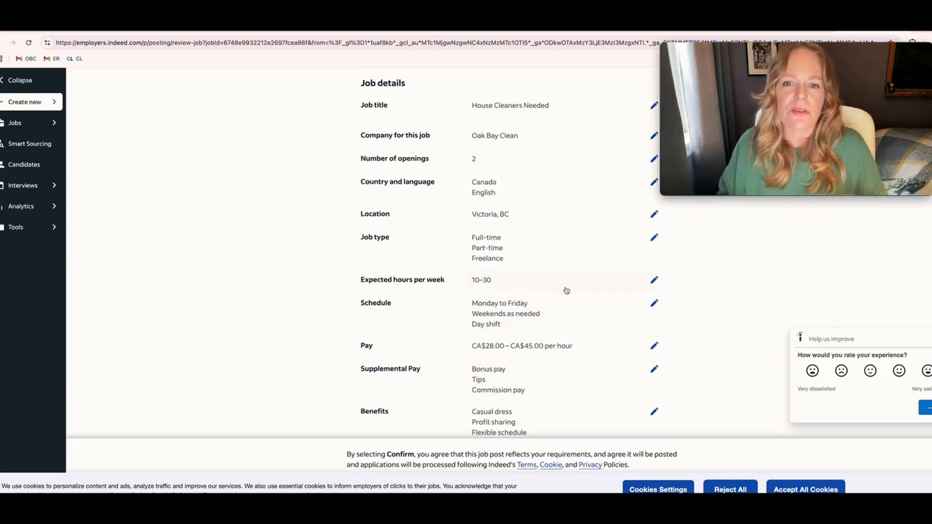
# Step: Review the posting's job type, hours, schedule, pay, supplemental pay and benefits
pyautogui.scroll(-3, 534, 164)
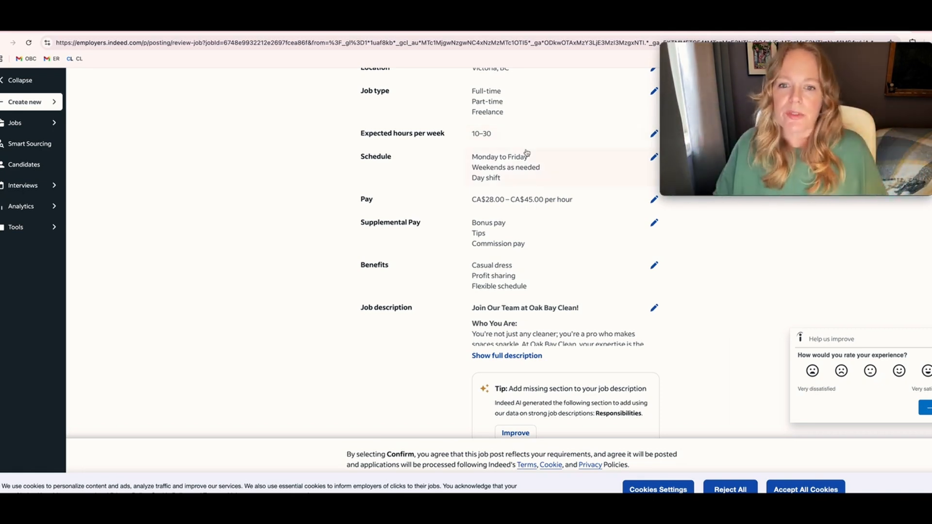
pyautogui.scroll(-1, 526, 153)
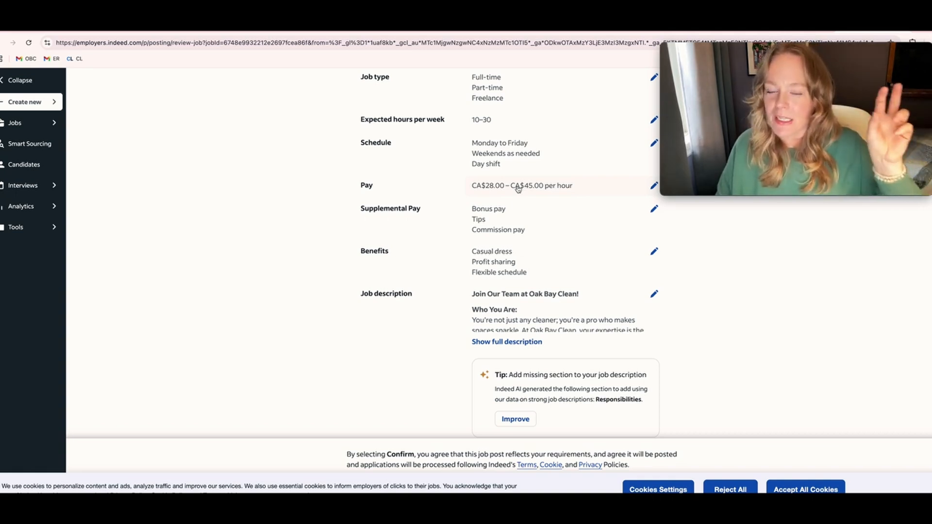
pyautogui.scroll(-1, 518, 189)
pyautogui.scroll(-1, 518, 188)
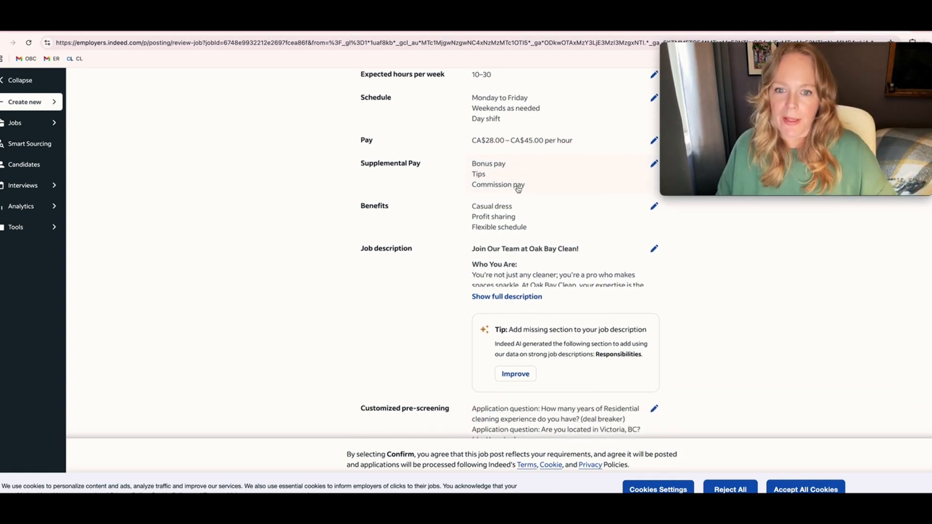
pyautogui.scroll(2, 518, 185)
pyautogui.click(654, 249)
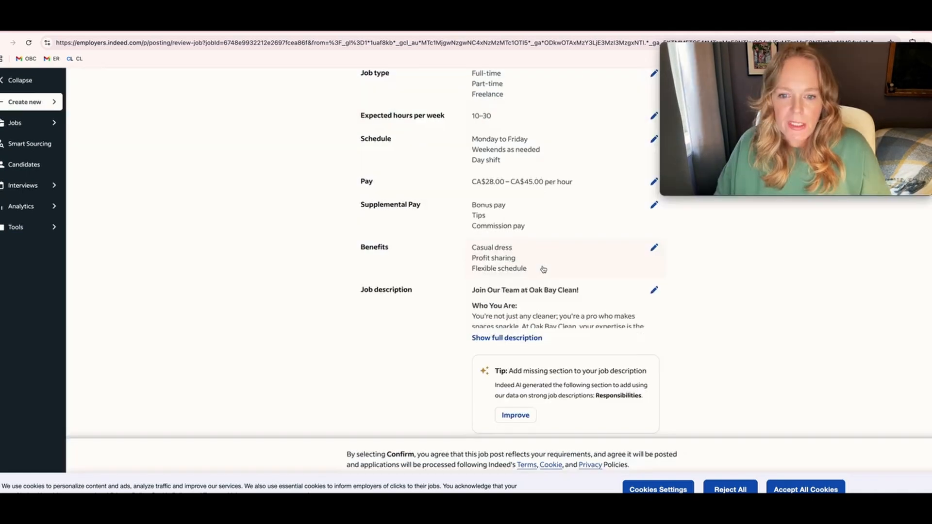
pyautogui.scroll(-2, 543, 269)
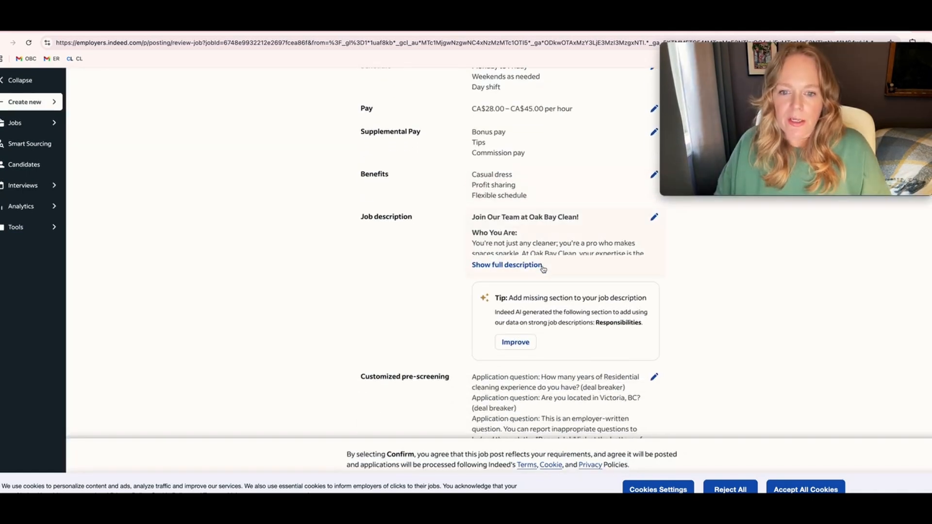
# Step: Expand the full job description and read it from the introduction through the perks, requirements and closing call to apply
pyautogui.click(511, 265)
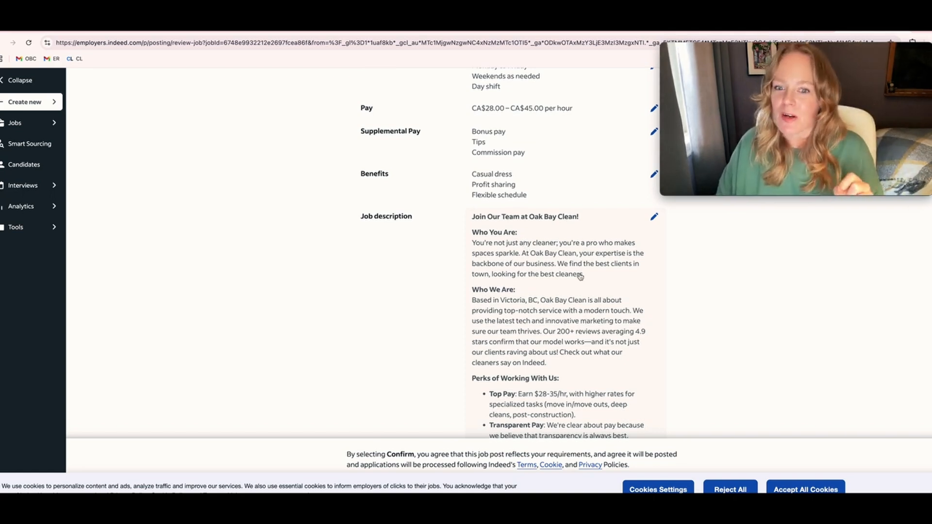
pyautogui.scroll(-1, 580, 276)
pyautogui.scroll(-1, 580, 276)
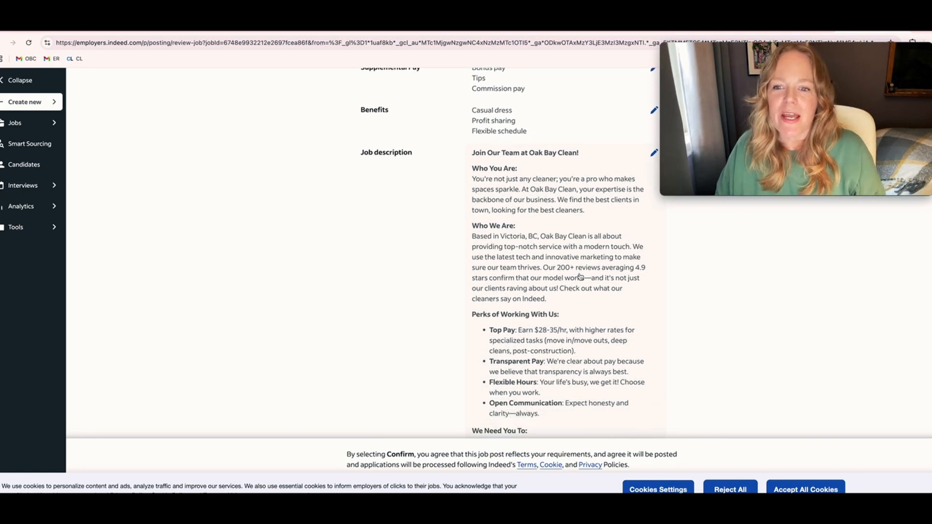
pyautogui.scroll(-2, 580, 276)
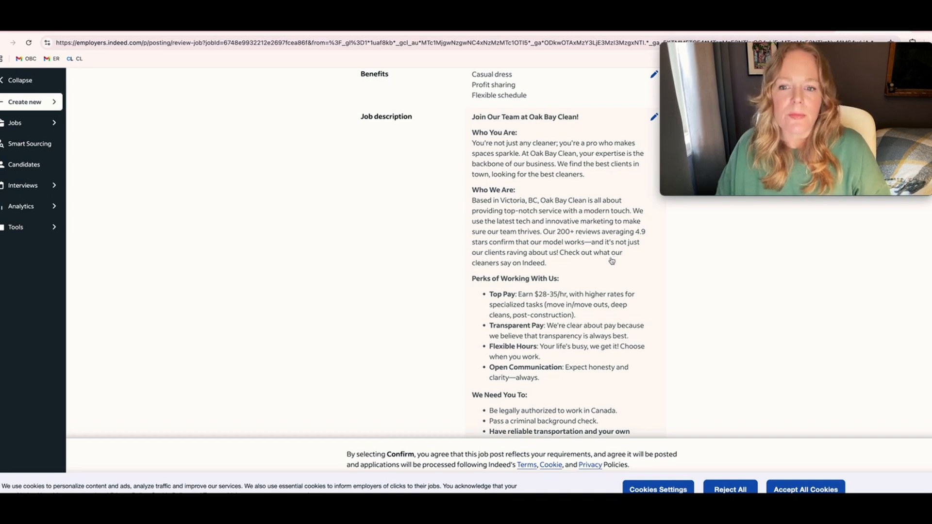
pyautogui.scroll(-2, 610, 265)
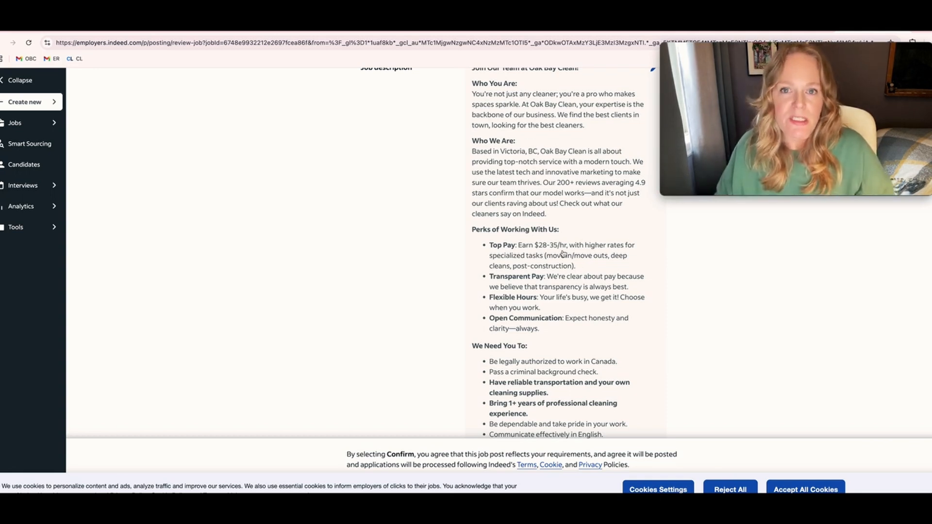
pyautogui.scroll(-1, 562, 249)
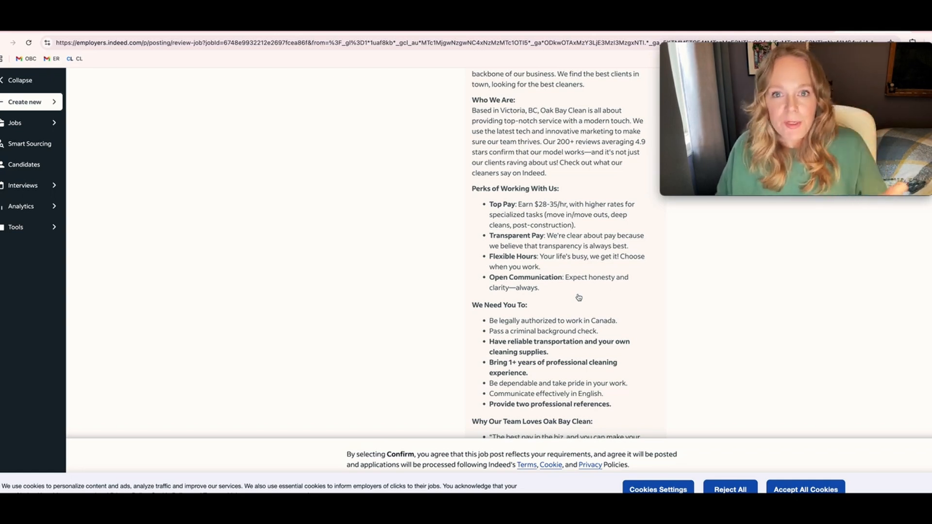
pyautogui.scroll(-1, 579, 297)
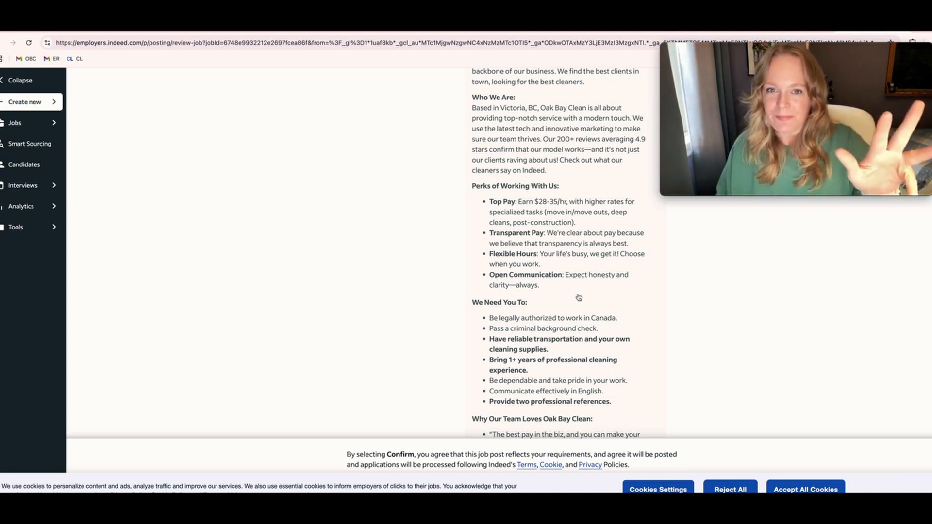
pyautogui.scroll(-1, 579, 297)
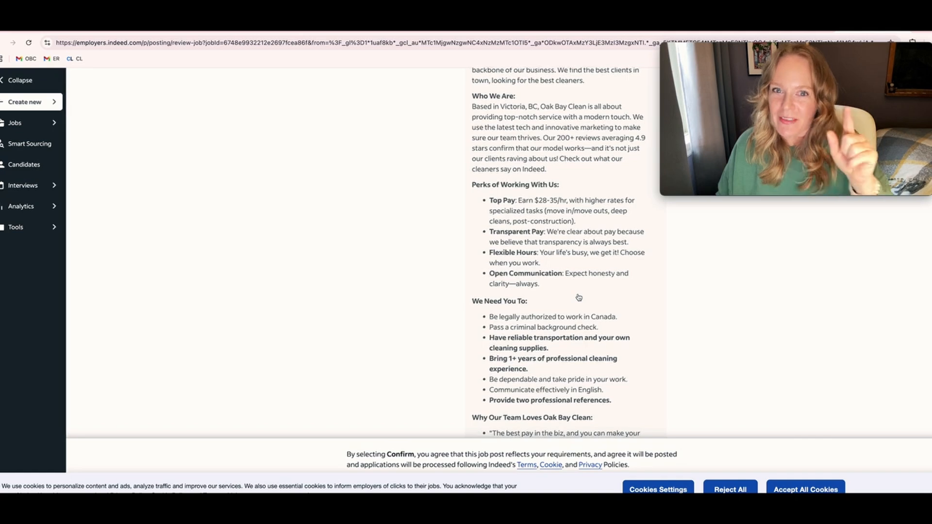
pyautogui.scroll(-2, 579, 297)
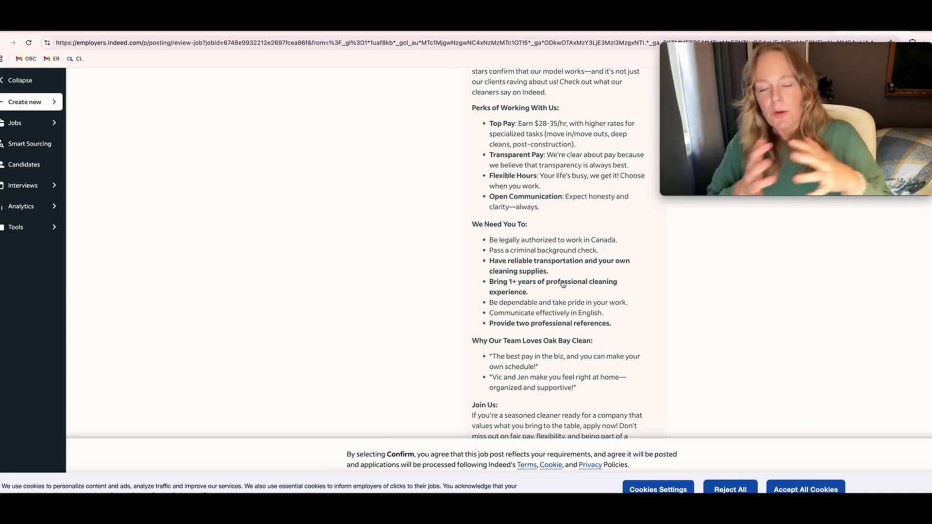
pyautogui.scroll(-2, 558, 284)
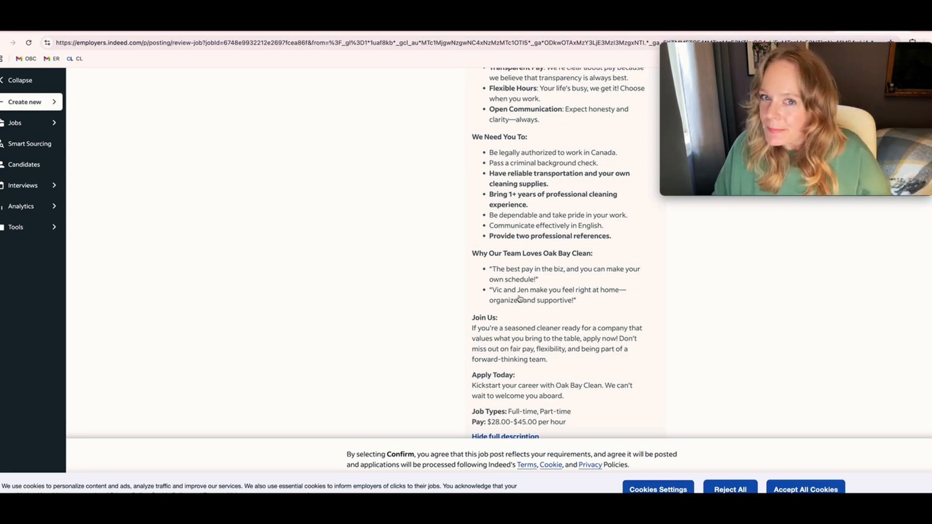
pyautogui.scroll(-2, 559, 247)
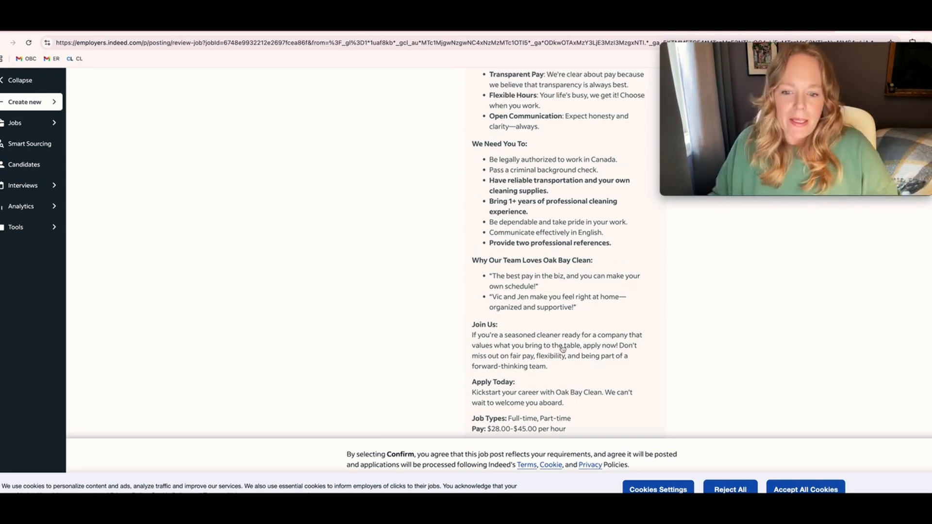
pyautogui.scroll(-2, 563, 349)
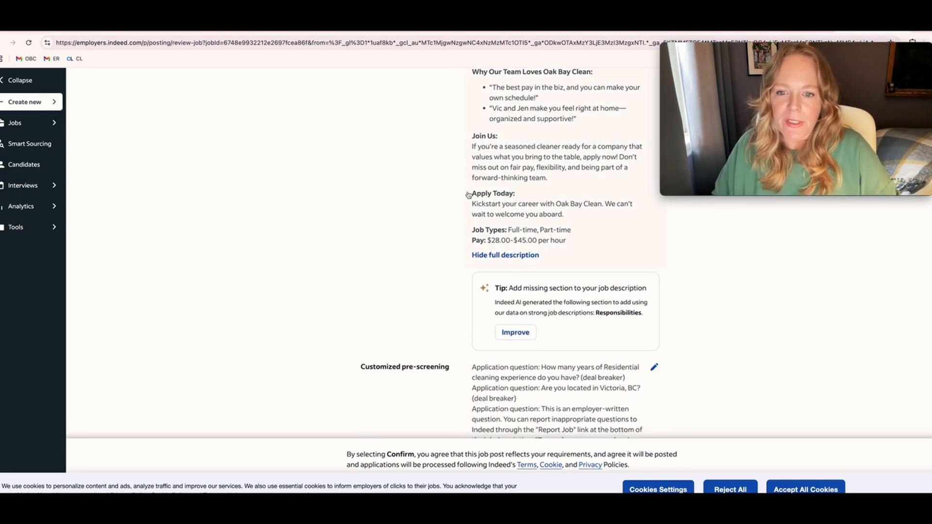
pyautogui.scroll(-2, 616, 224)
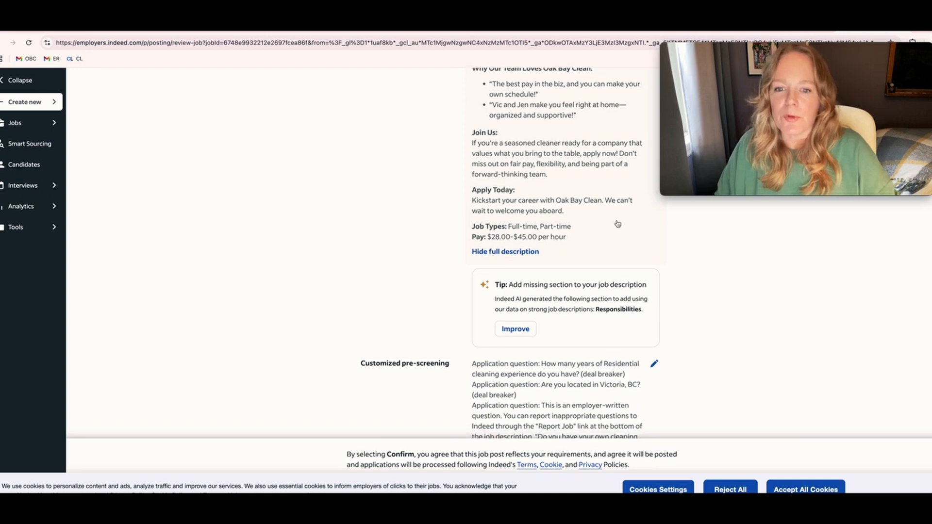
# Step: Edit the customized pre-screening so the years-of-experience question asks about "paid house cleaning"
pyautogui.scroll(-3, 616, 223)
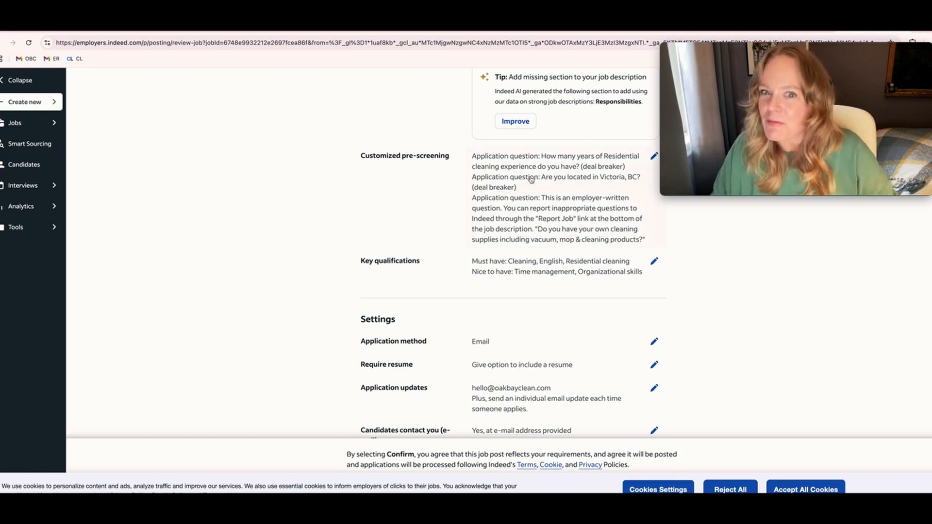
pyautogui.click(653, 156)
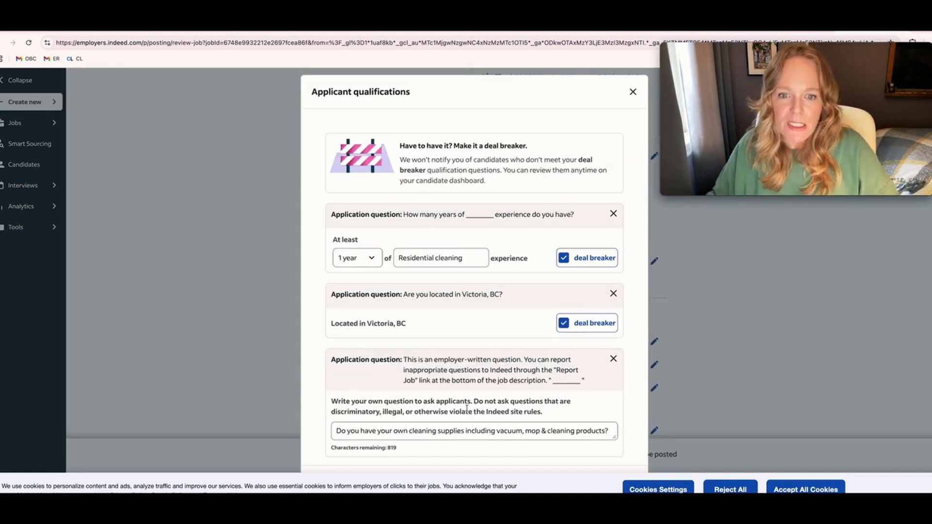
pyautogui.scroll(-2, 483, 372)
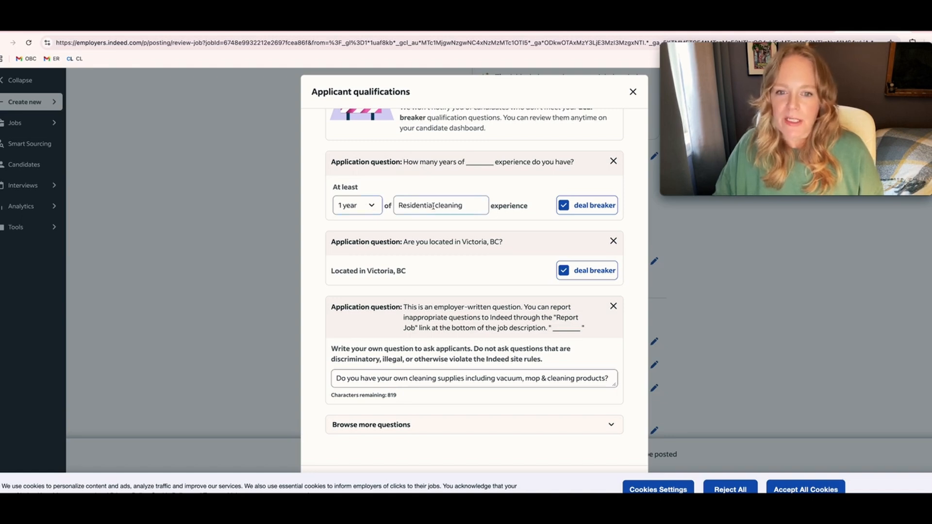
pyautogui.moveTo(433, 206); pyautogui.dragTo(400, 206)
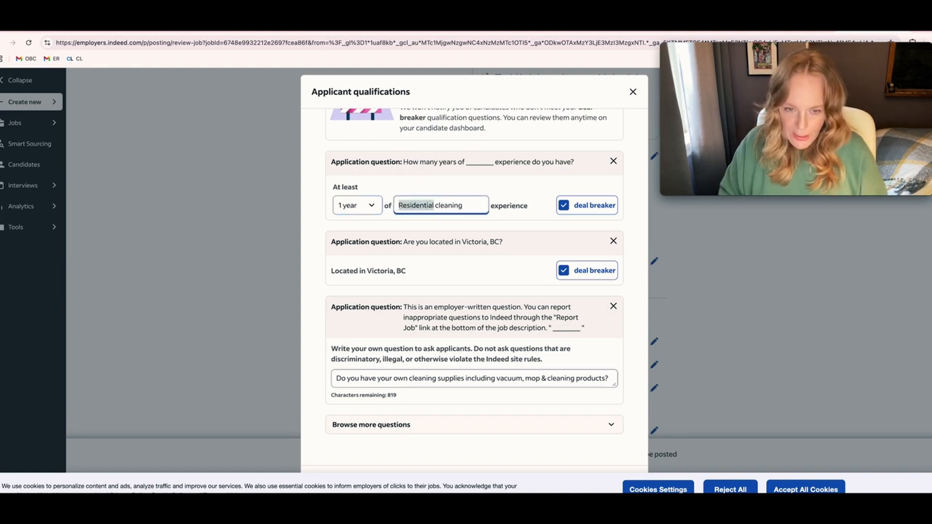
pyautogui.write('House')
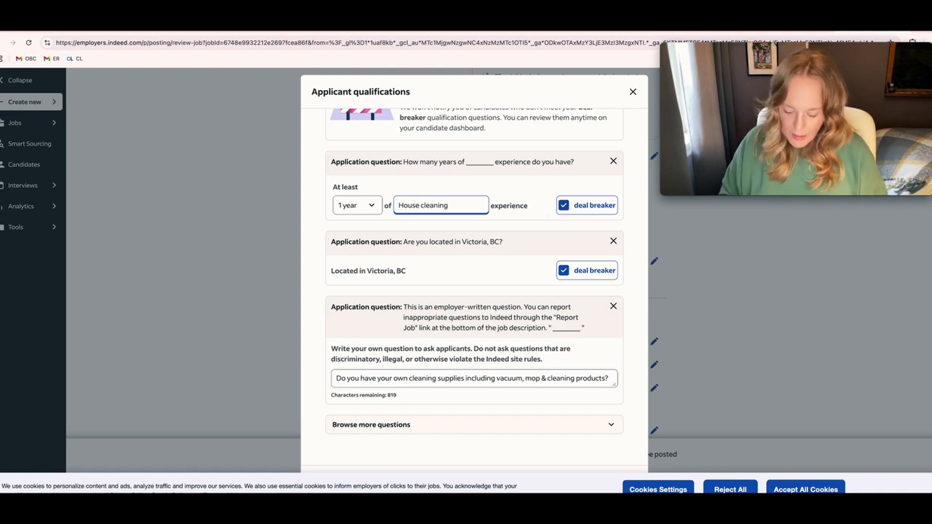
pyautogui.click(397, 205)
pyautogui.write('Paid')
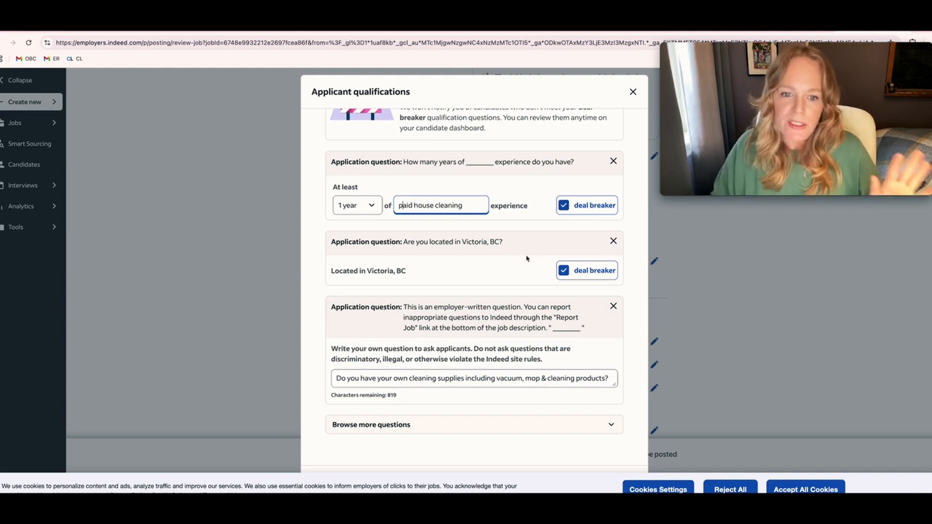
# Step: Review the Victoria, BC location question and the employer-written cleaning supplies question, and close the applicant qualifications
pyautogui.moveTo(406, 242); pyautogui.dragTo(493, 243)
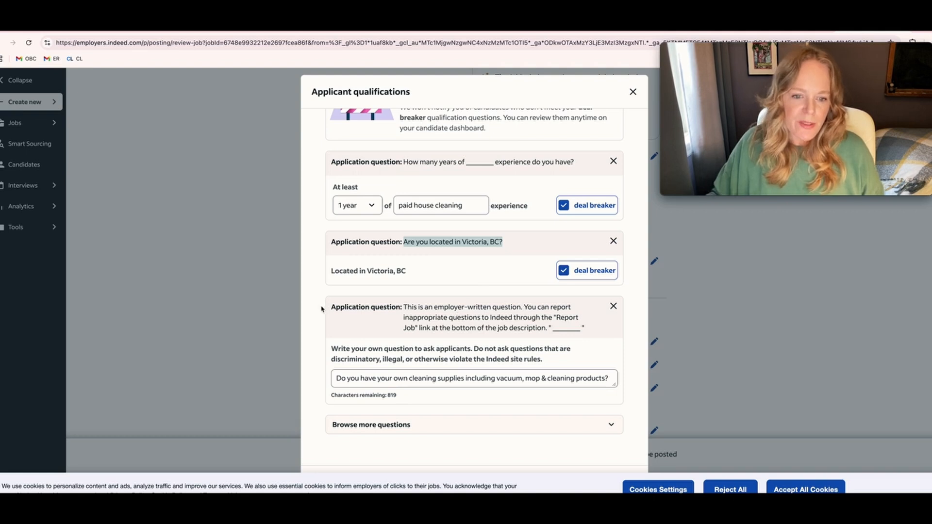
pyautogui.moveTo(331, 309); pyautogui.dragTo(584, 335)
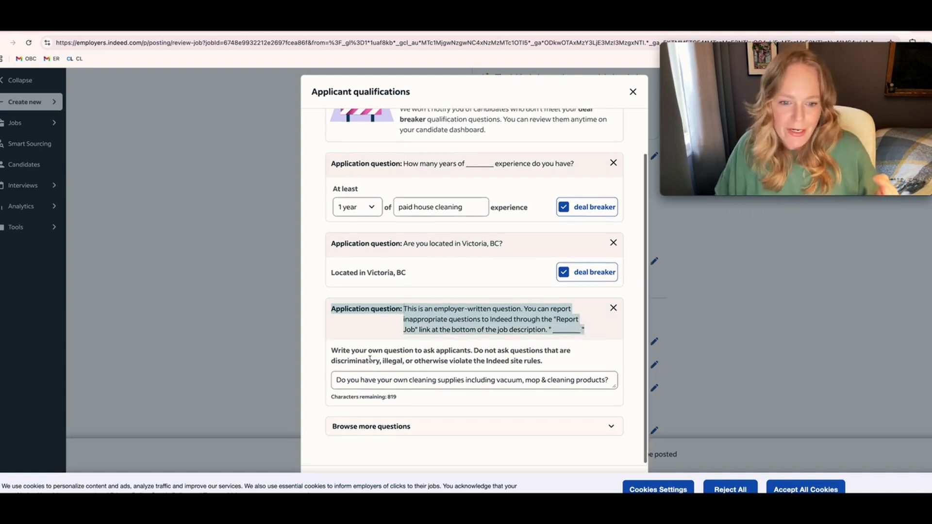
pyautogui.moveTo(340, 379); pyautogui.dragTo(511, 393)
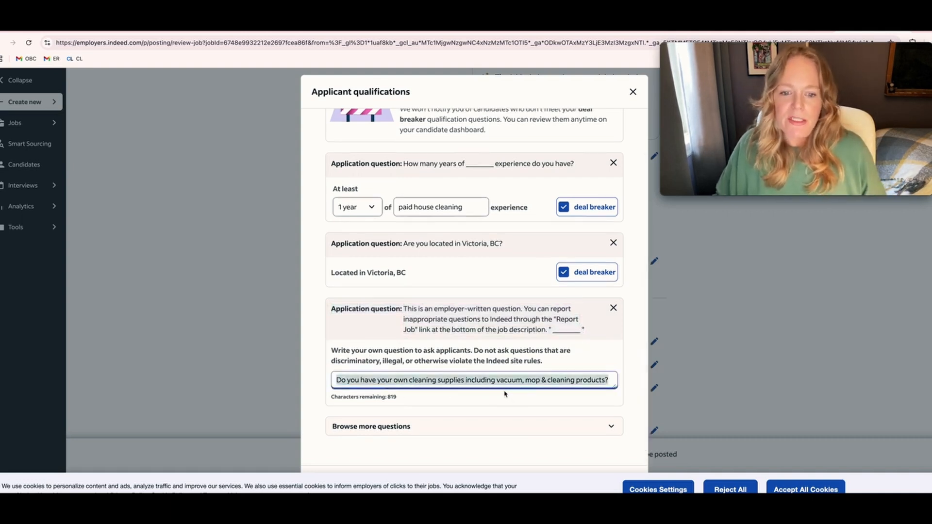
pyautogui.scroll(-1, 552, 346)
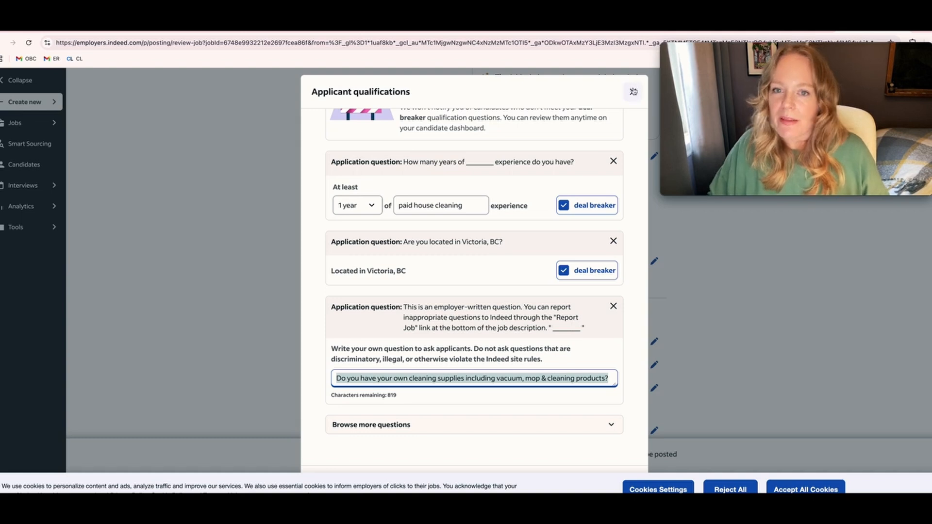
pyautogui.click(633, 91)
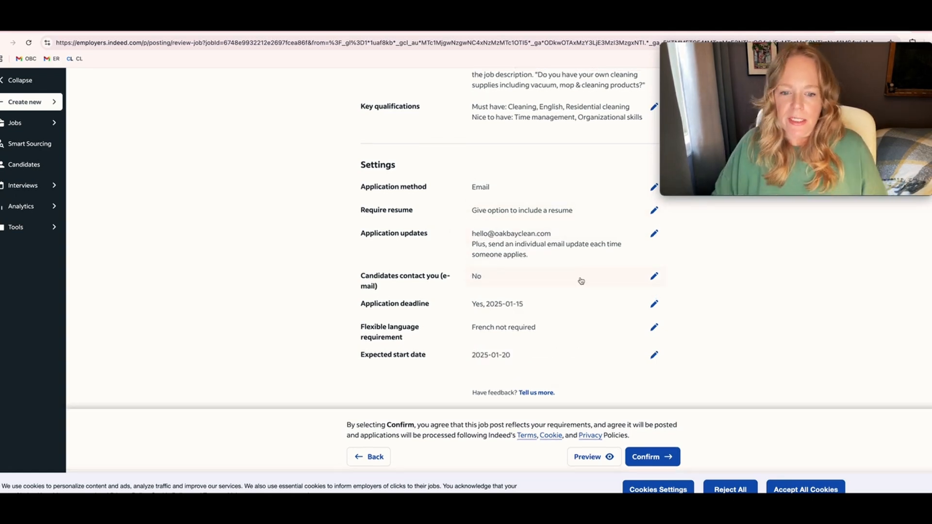
# Step: Preview the job post, check its "Who We Are" section, and close the preview
pyautogui.scroll(1, 581, 281)
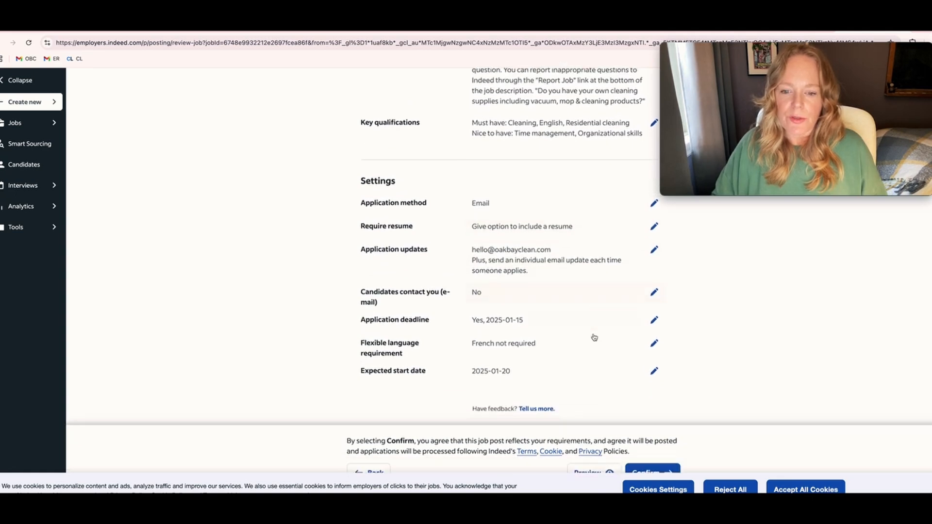
pyautogui.scroll(-2, 593, 337)
pyautogui.click(589, 447)
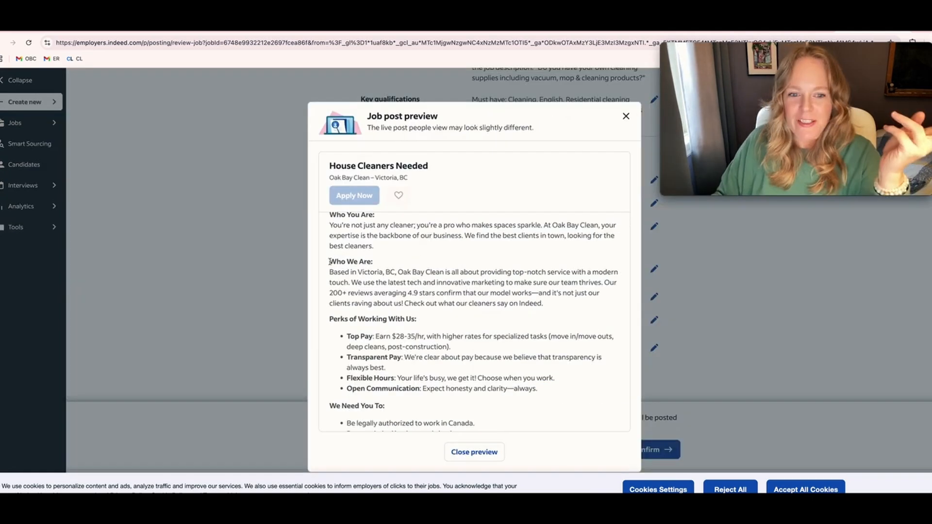
pyautogui.moveTo(328, 270); pyautogui.dragTo(558, 292)
pyautogui.press('Escape')
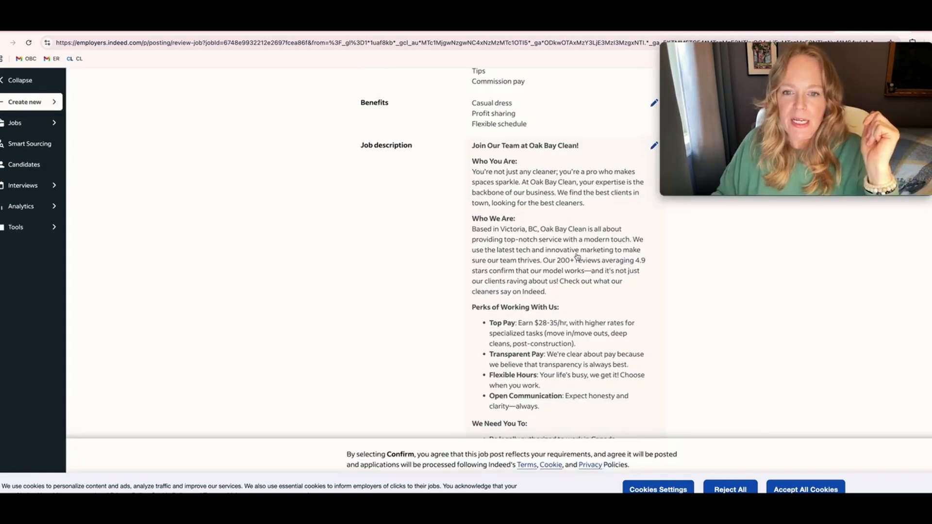
# Step: Break the "Who You Are" and "Who We Are" texts in the job description into short separate paragraphs and save the edit
pyautogui.click(654, 145)
pyautogui.press('Return')
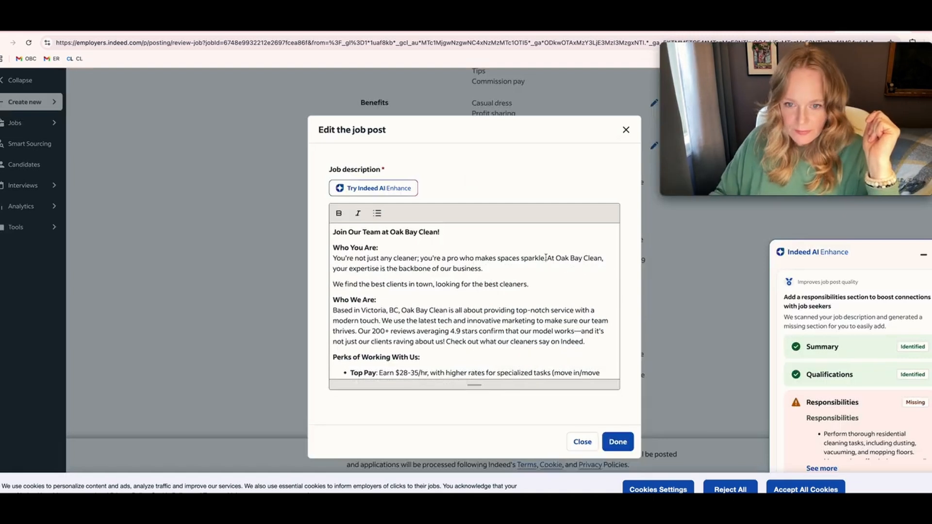
pyautogui.press('Return')
pyautogui.press('Delete')
pyautogui.click(382, 326)
pyautogui.press('Return')
pyautogui.click(587, 341)
pyautogui.press('Return')
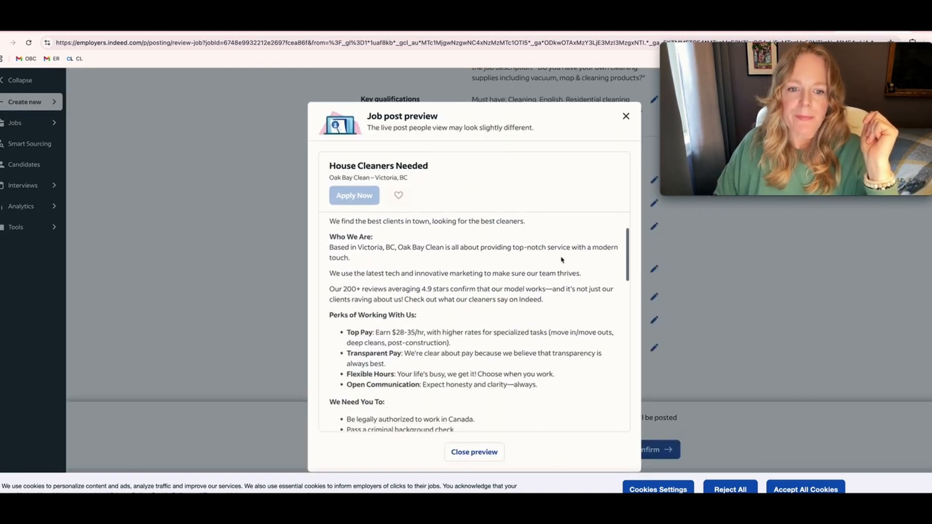
# Step: Read the job post preview from "Who You Are" through the perks and requirements, and close the preview
pyautogui.scroll(2, 561, 260)
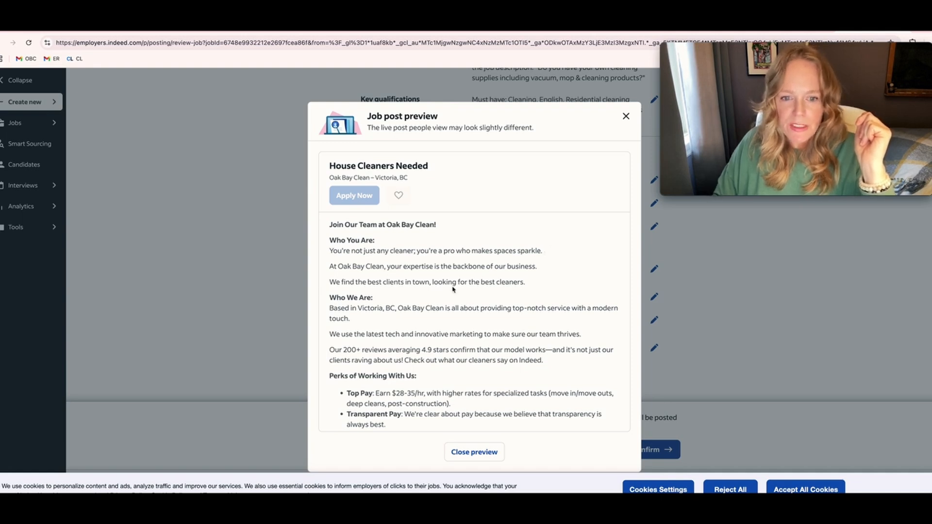
pyautogui.scroll(-5, 510, 323)
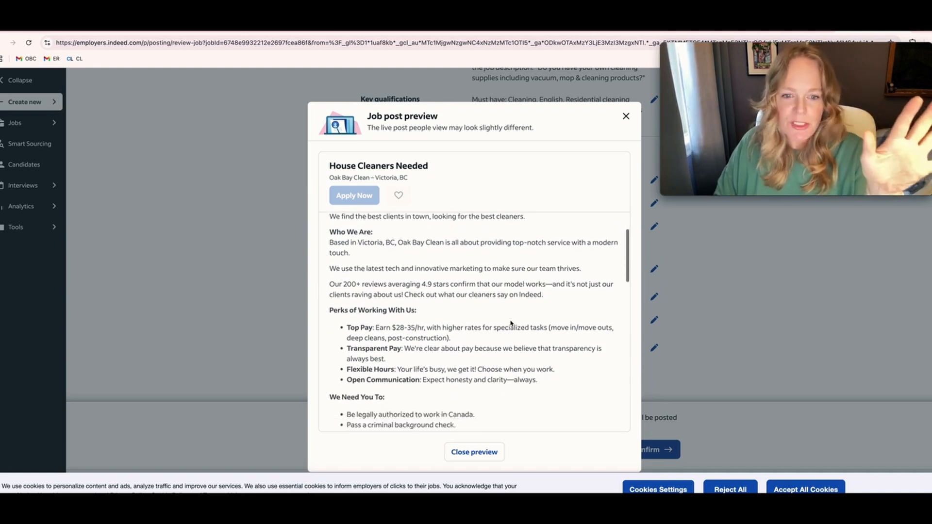
pyautogui.scroll(-2, 511, 324)
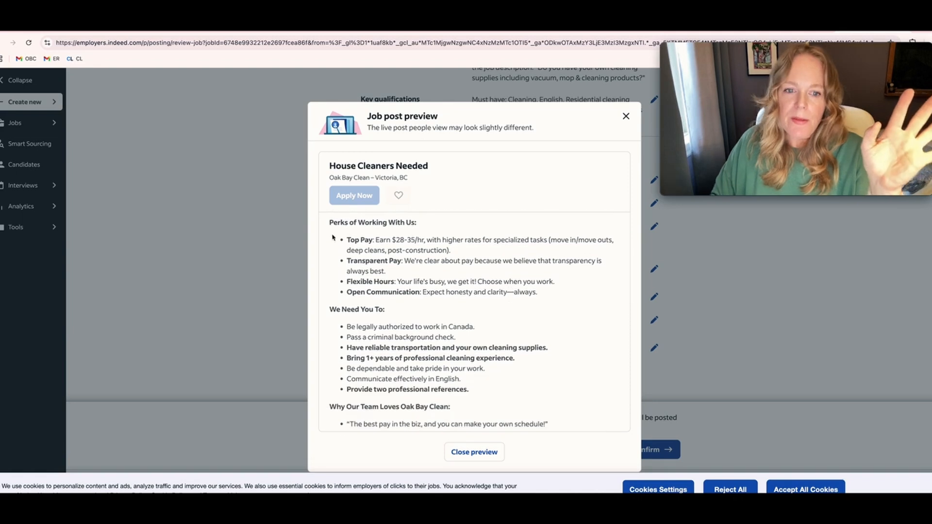
pyautogui.moveTo(329, 224); pyautogui.dragTo(545, 307)
pyautogui.scroll(3, 545, 307)
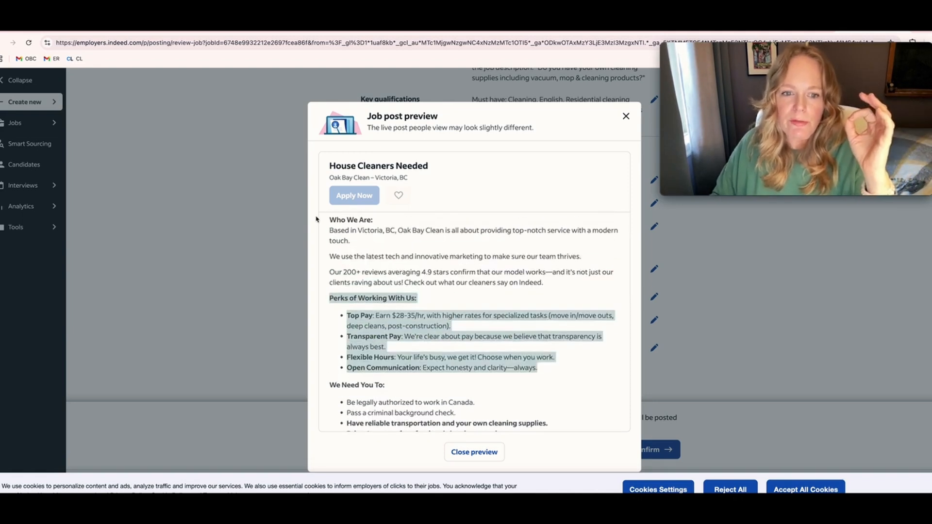
pyautogui.scroll(3, 397, 265)
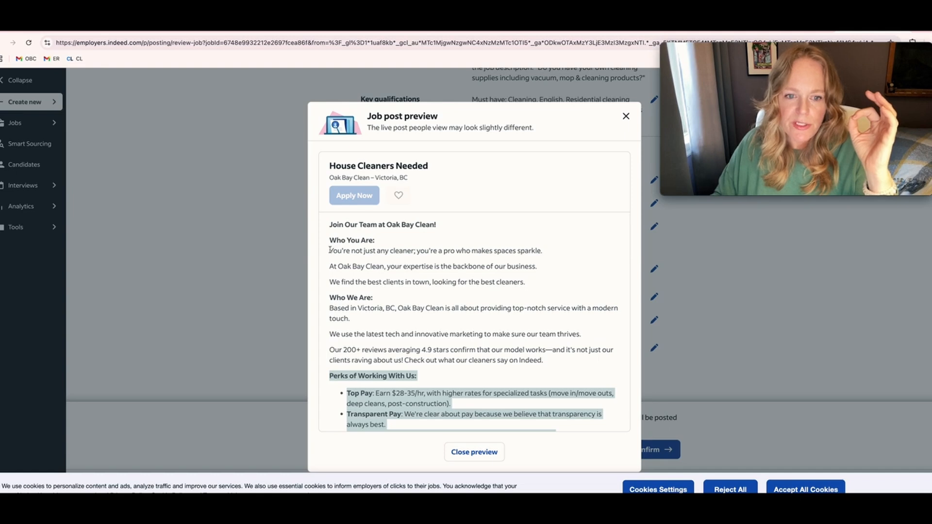
pyautogui.moveTo(330, 250); pyautogui.dragTo(560, 254)
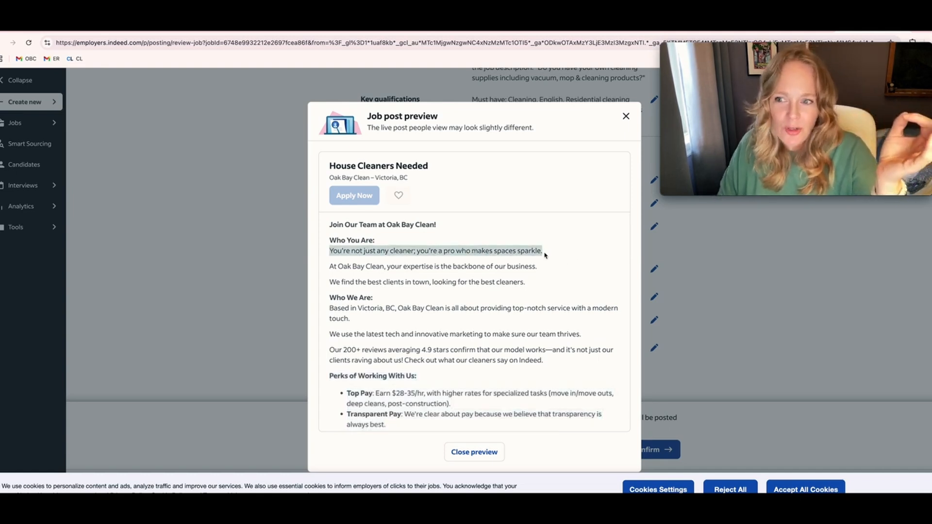
pyautogui.click(445, 252)
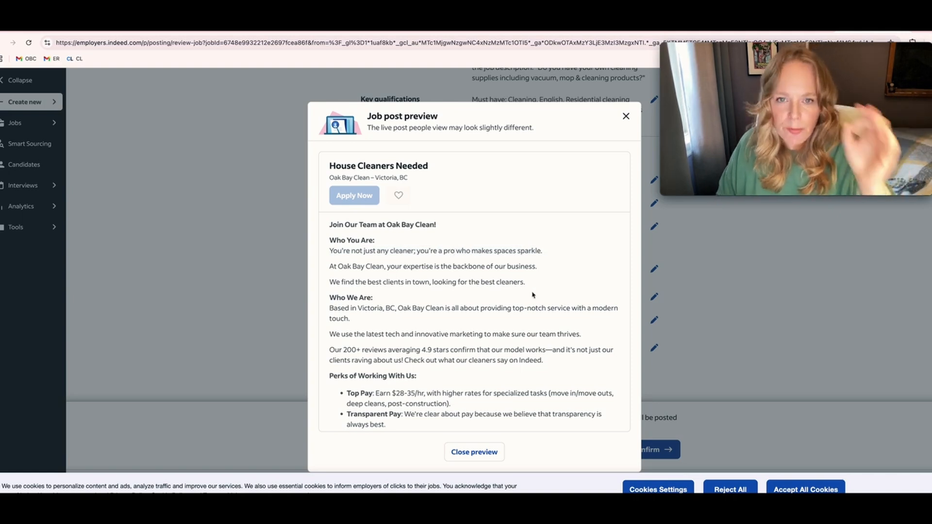
pyautogui.click(483, 454)
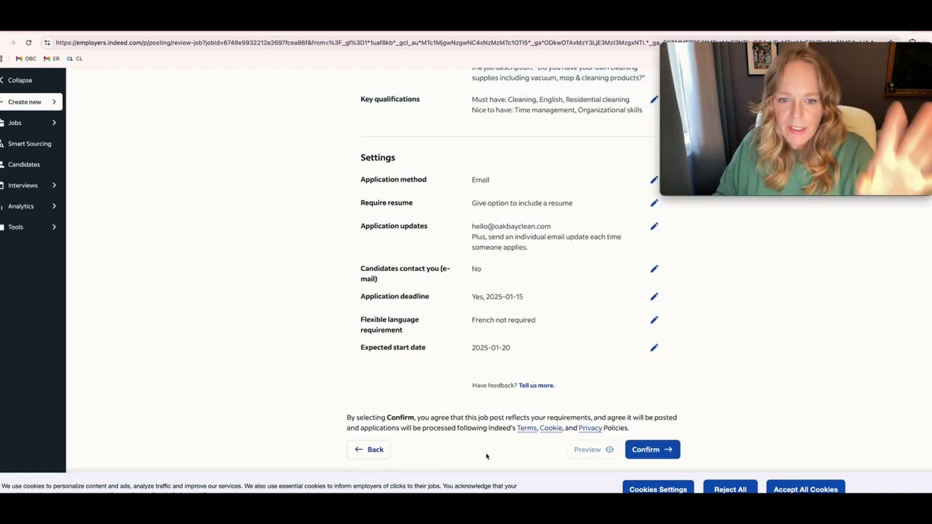
# Step: Confirm the job post and remove the Time management and Organizational skills entries from the role's key qualifications
pyautogui.click(654, 451)
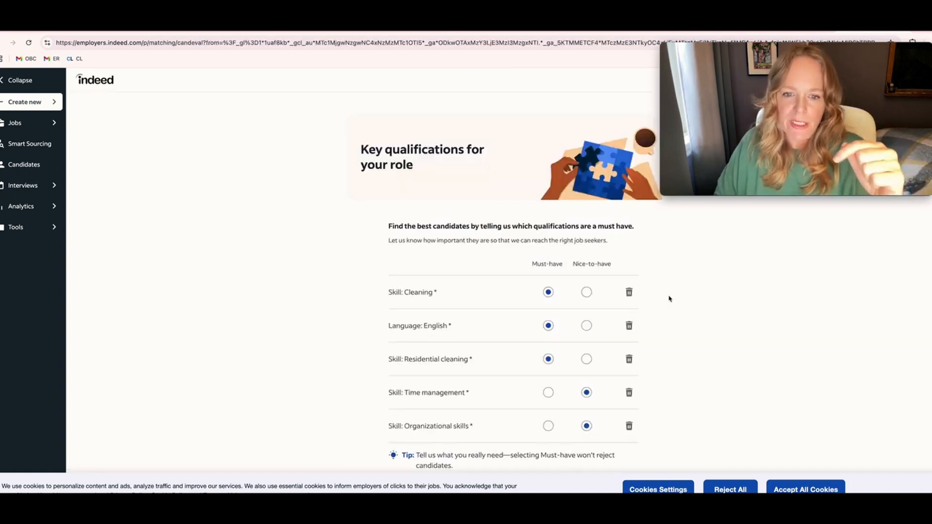
pyautogui.scroll(-3, 669, 298)
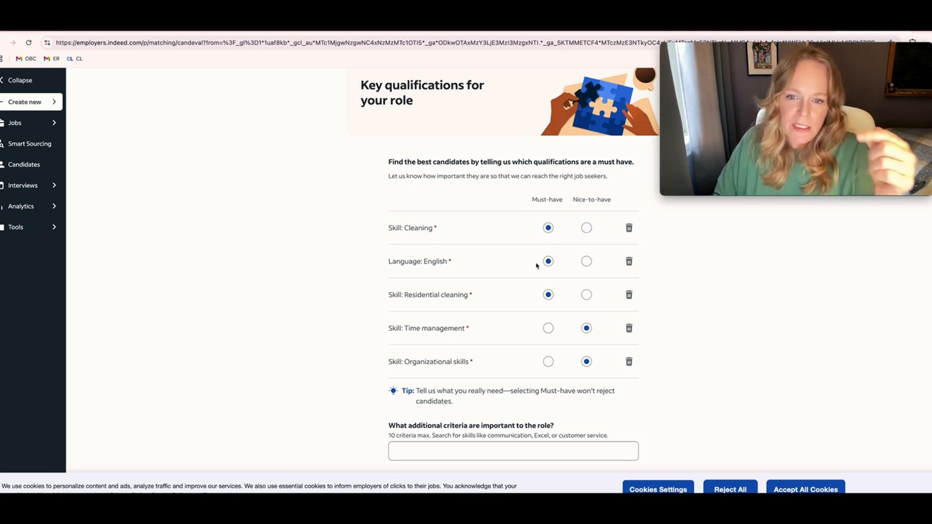
pyautogui.scroll(-3, 538, 265)
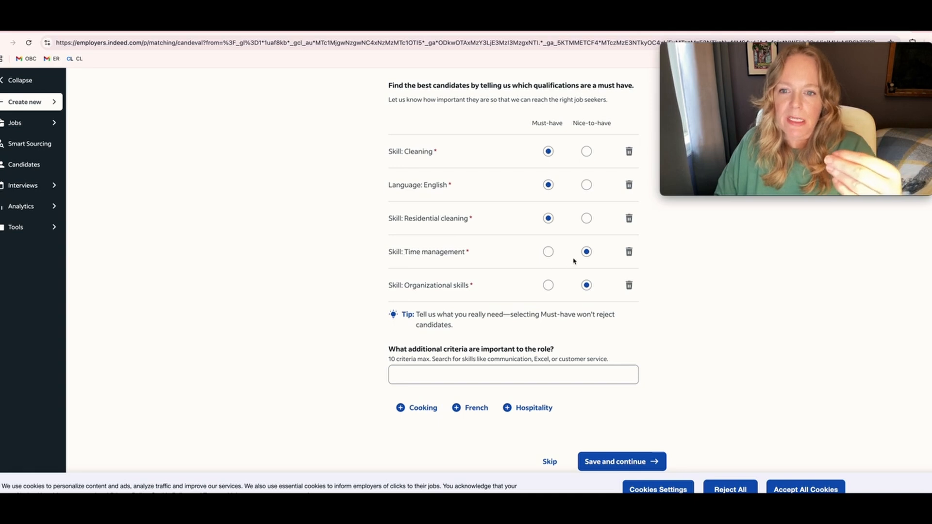
pyautogui.click(628, 252)
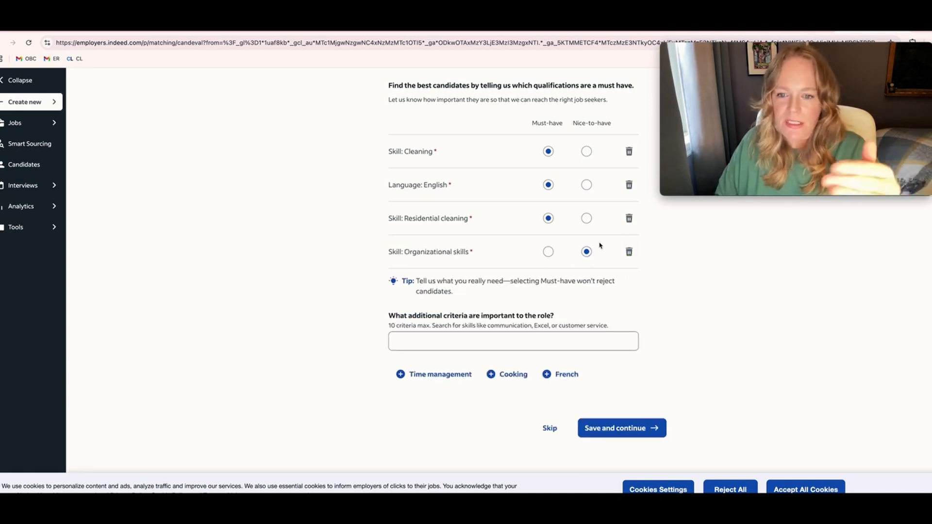
pyautogui.click(629, 251)
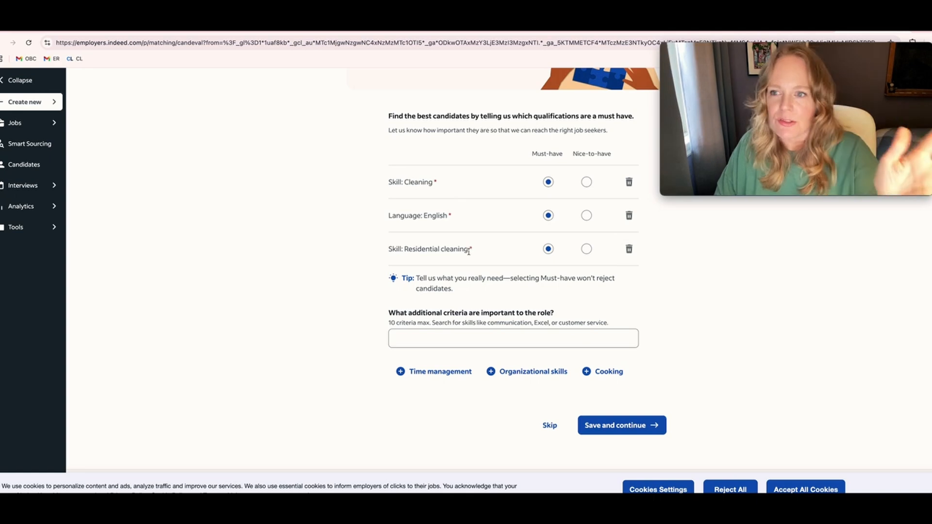
# Step: Save the key qualifications without additional criteria and accept the existing pre-screening questions as they are
pyautogui.click(429, 343)
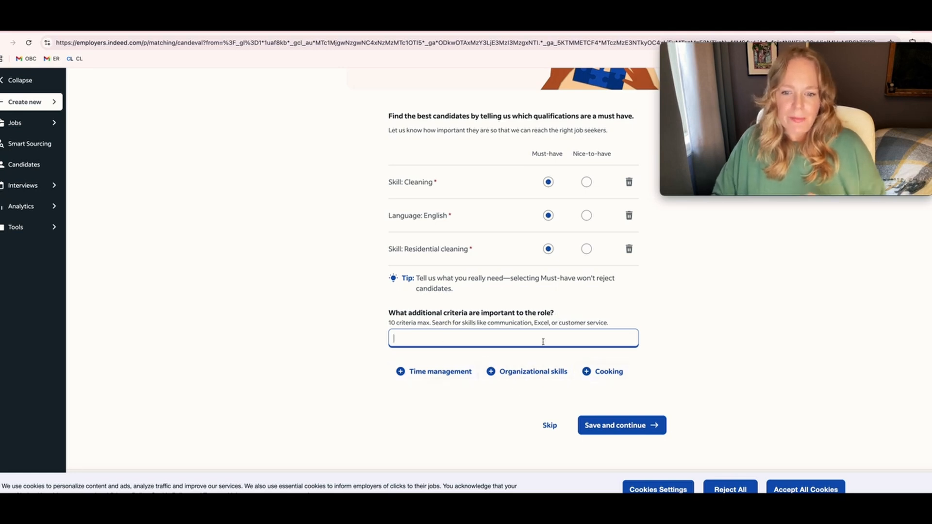
pyautogui.click(640, 425)
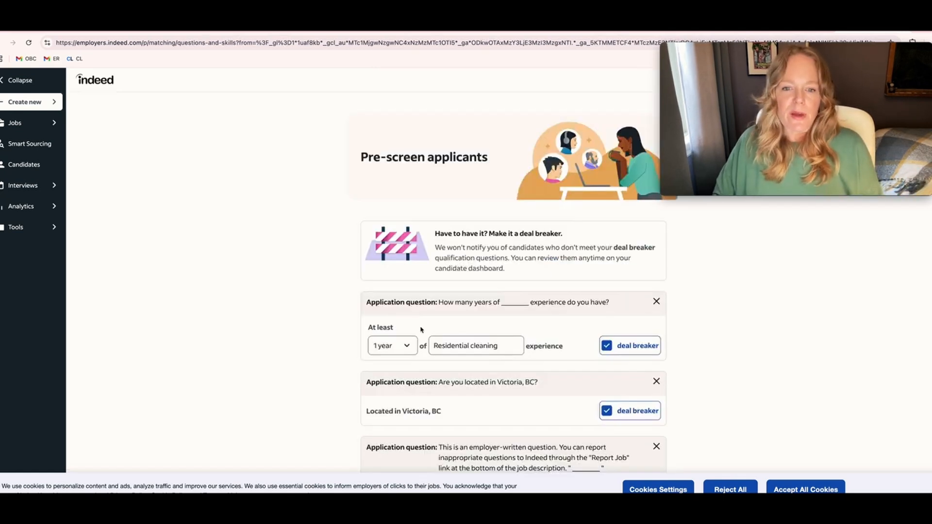
pyautogui.scroll(-5, 600, 322)
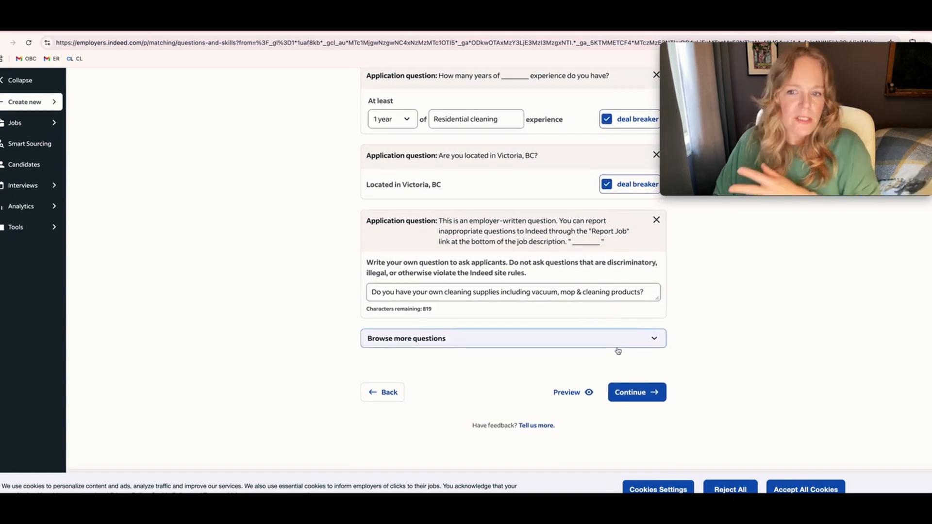
pyautogui.click(652, 392)
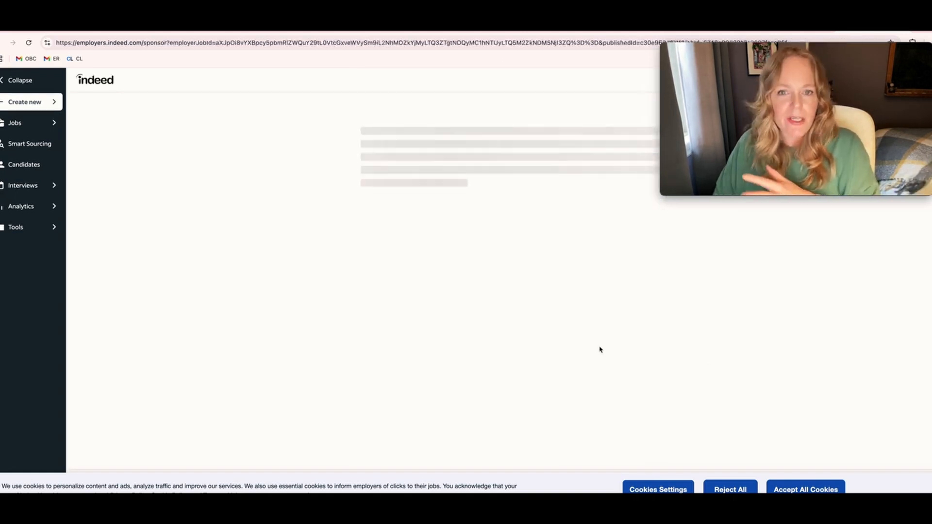
# Step: Choose the Premium sponsorship plan, check its weekly maximum budget and the sponsorship notice, and save the plan
pyautogui.scroll(-1, 599, 350)
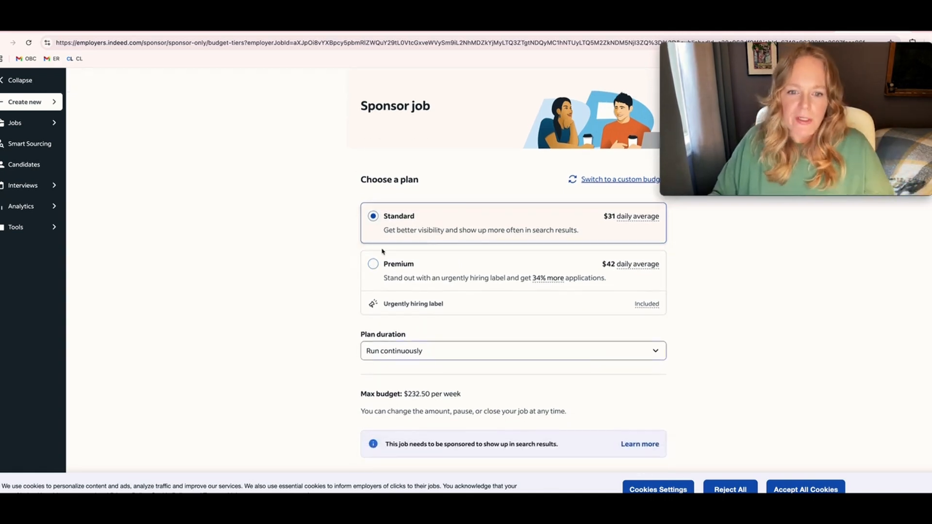
pyautogui.click(504, 282)
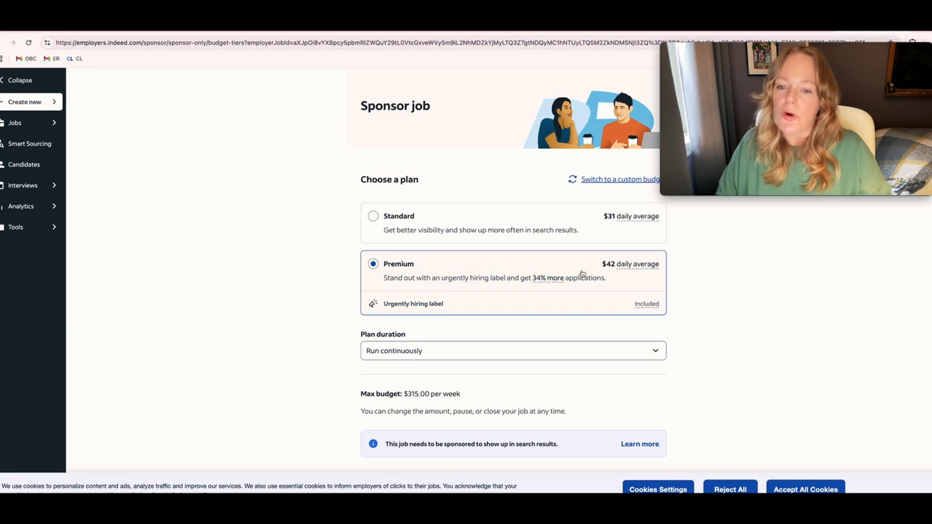
pyautogui.scroll(-3, 582, 273)
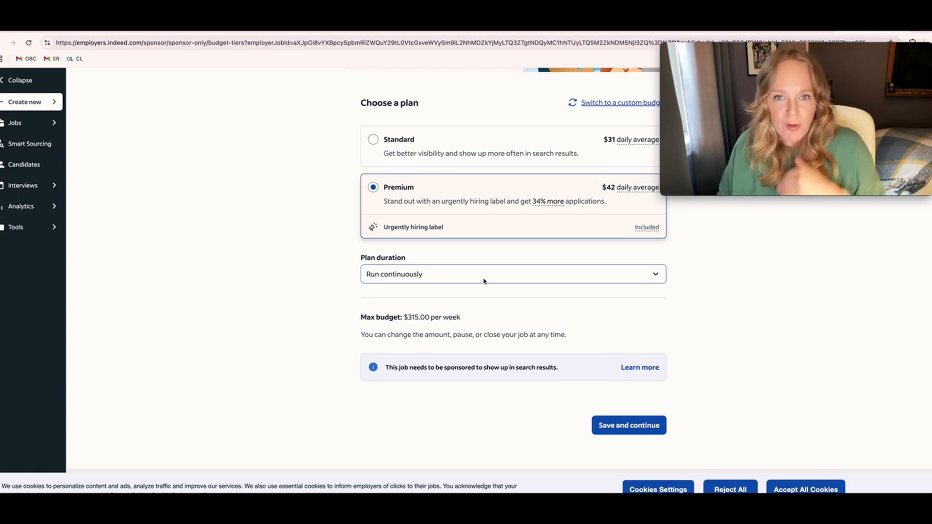
pyautogui.moveTo(405, 317); pyautogui.dragTo(471, 318)
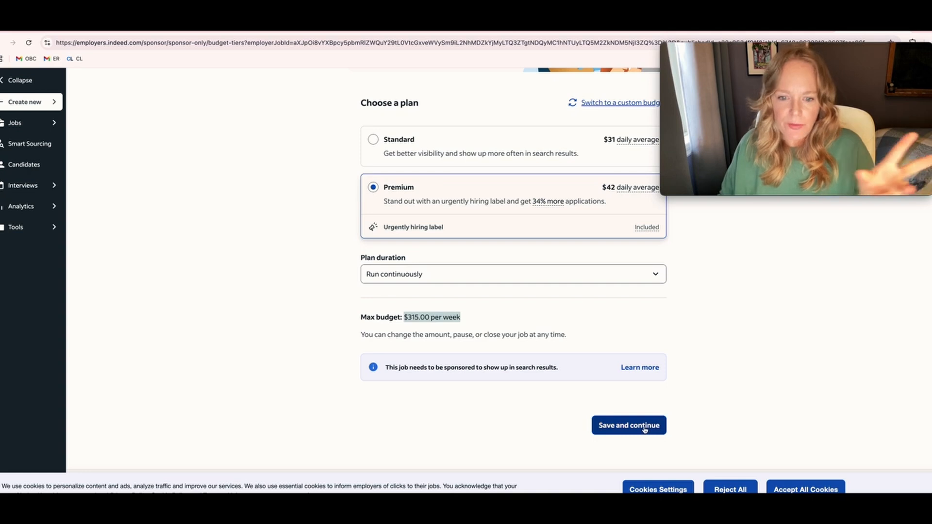
pyautogui.moveTo(386, 367); pyautogui.dragTo(605, 371)
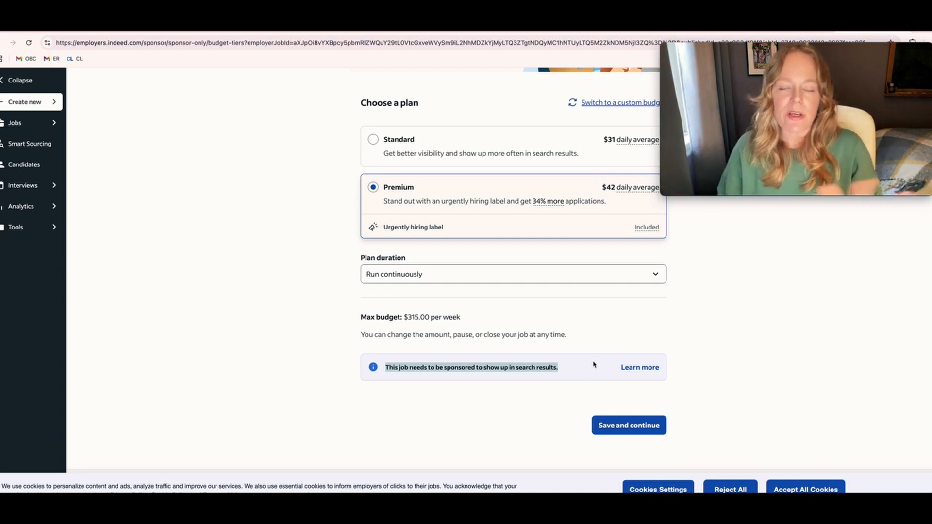
pyautogui.click(626, 427)
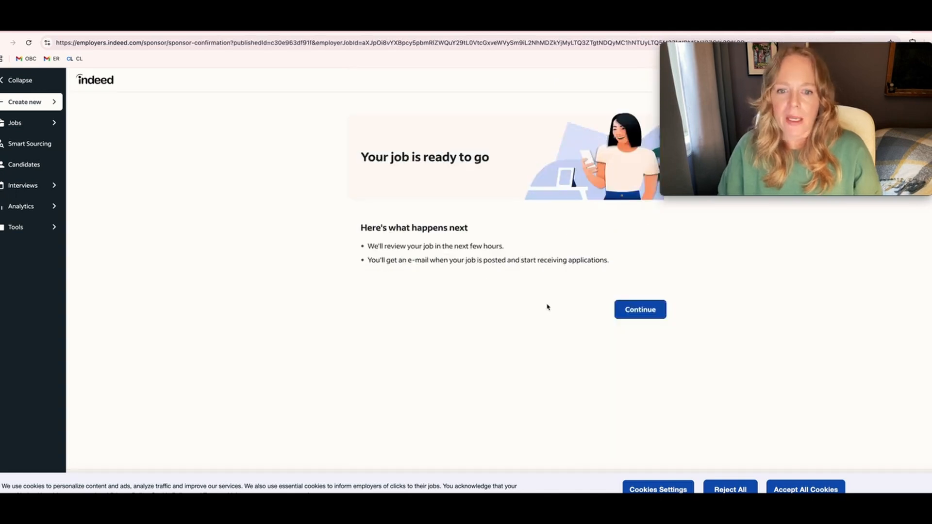